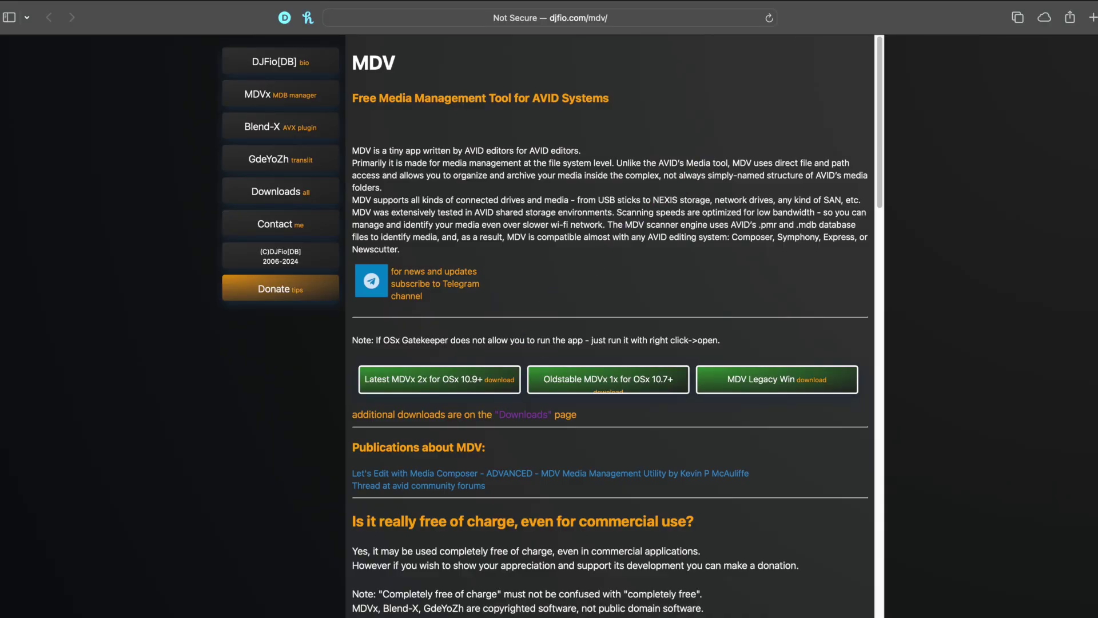
Scroll down the djfio.com/mdv page to see the Mac, Windows legacy and donation download options
scroll(610, 326, down, 6)
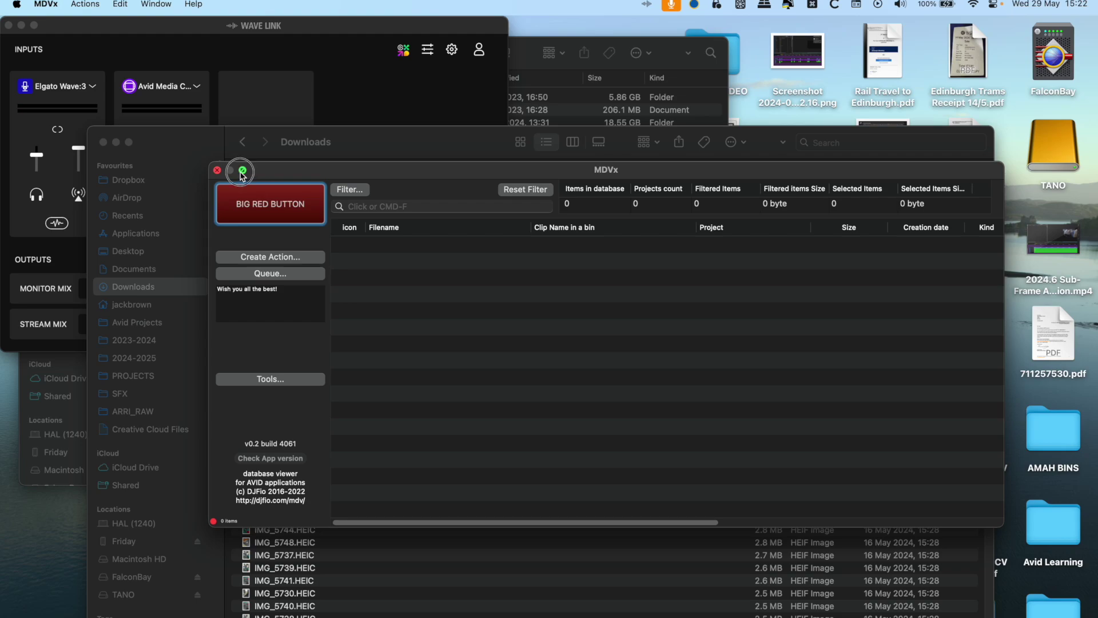
Make the empty MDVx database window full screen to reveal the Compression, Rate, Frame rate and Bits columns
click(242, 171)
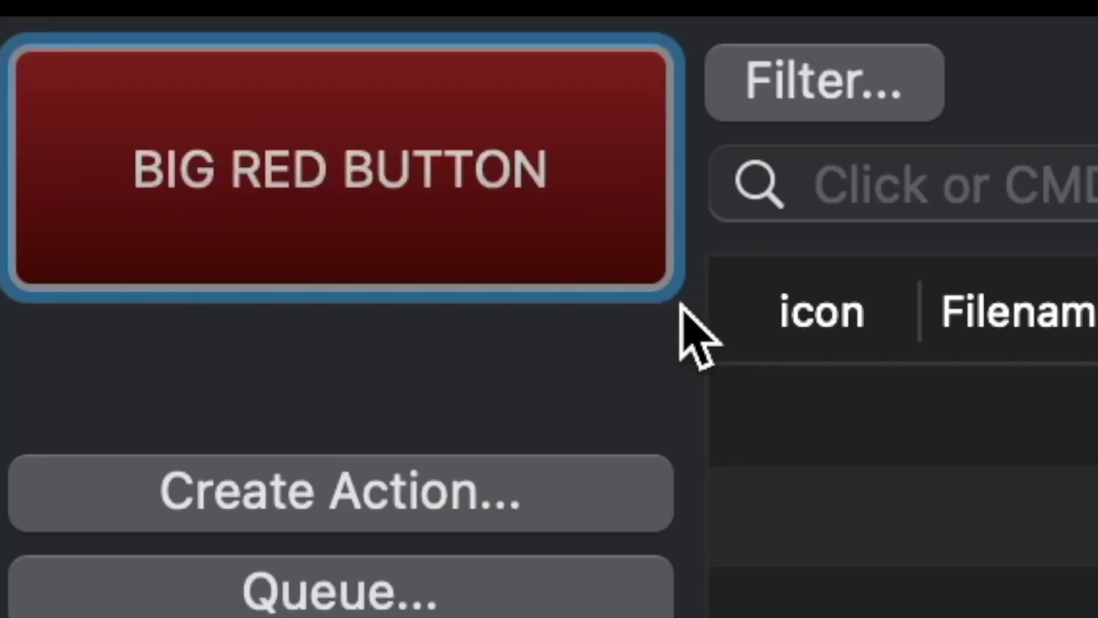
Bring up the BIG RED BUTTON drive list, check TANO's Avid MediaFiles folder, and untick the root '/' volume
click(652, 274)
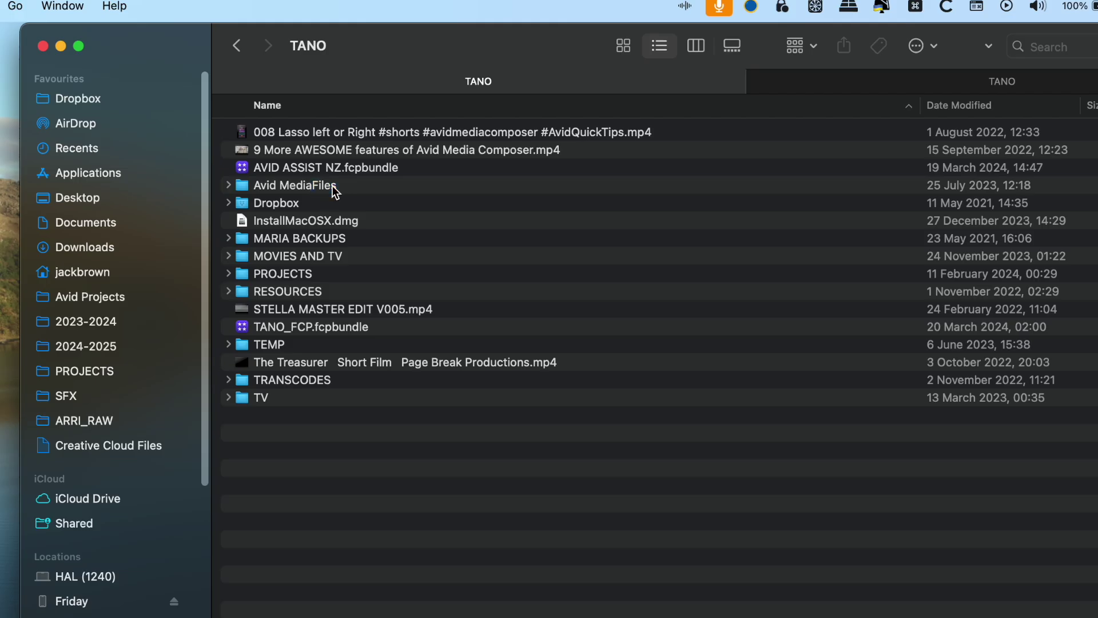
click(333, 187)
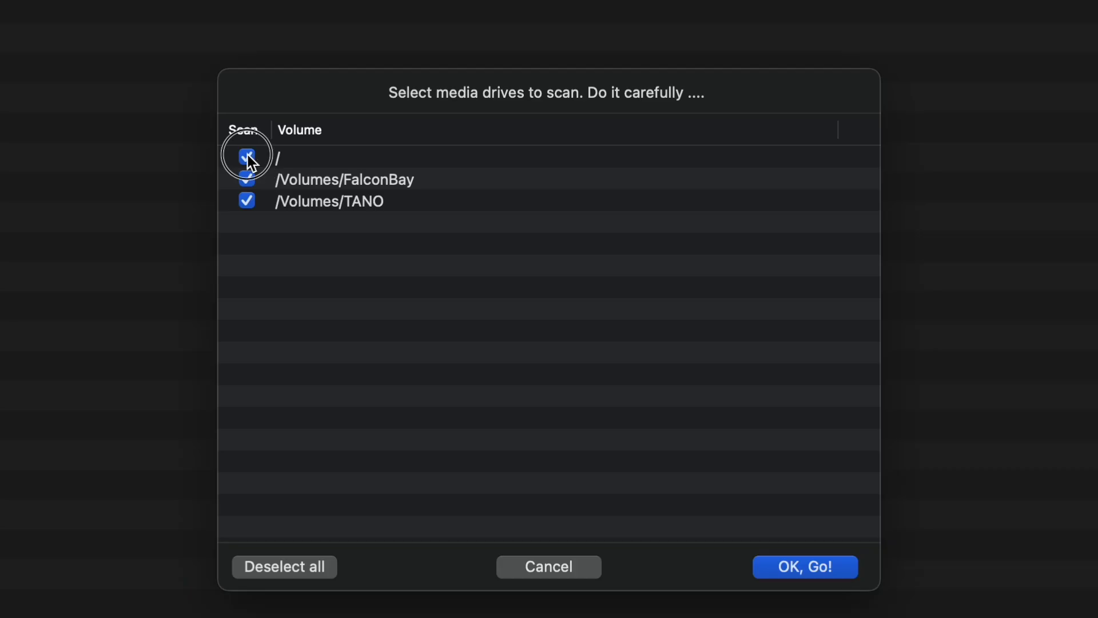
click(247, 156)
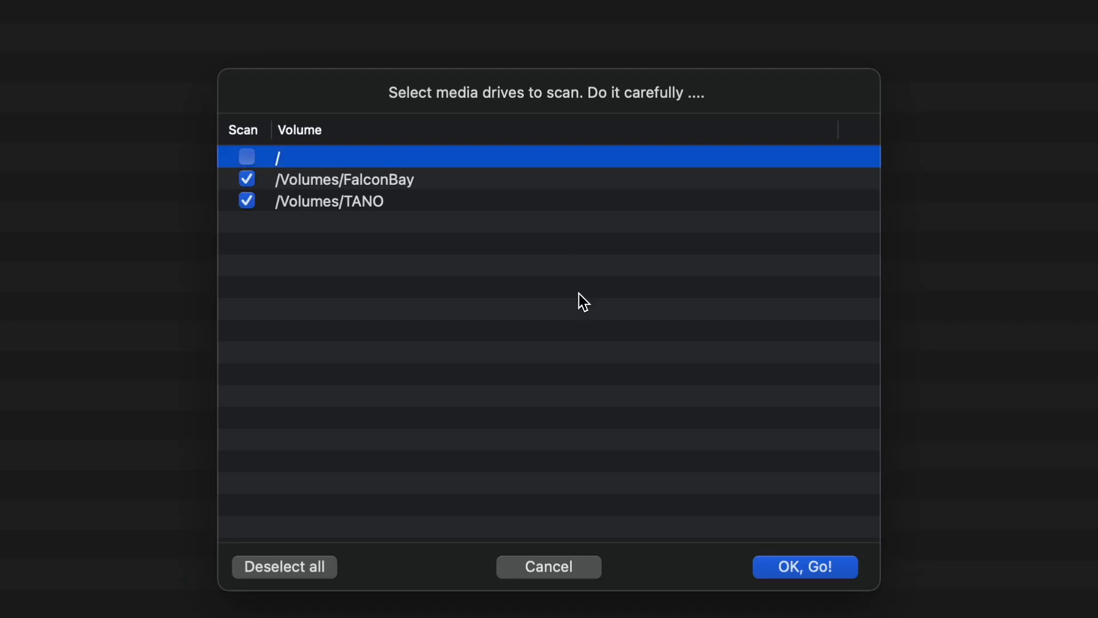
Tick all three volumes with Select all and launch the scan with OK, Go!
click(248, 203)
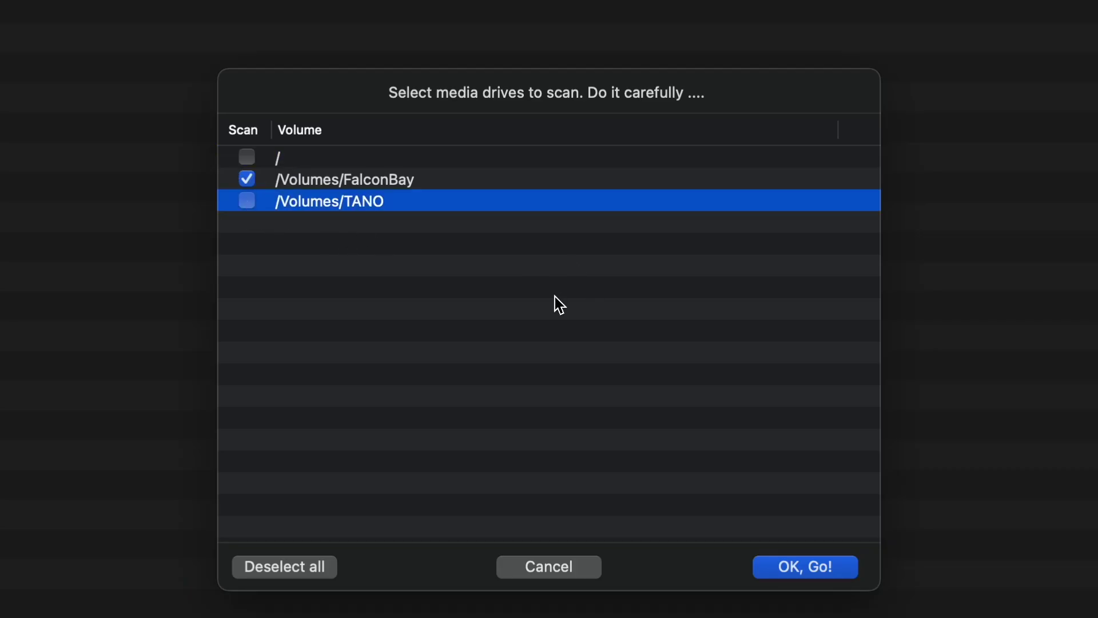
click(557, 315)
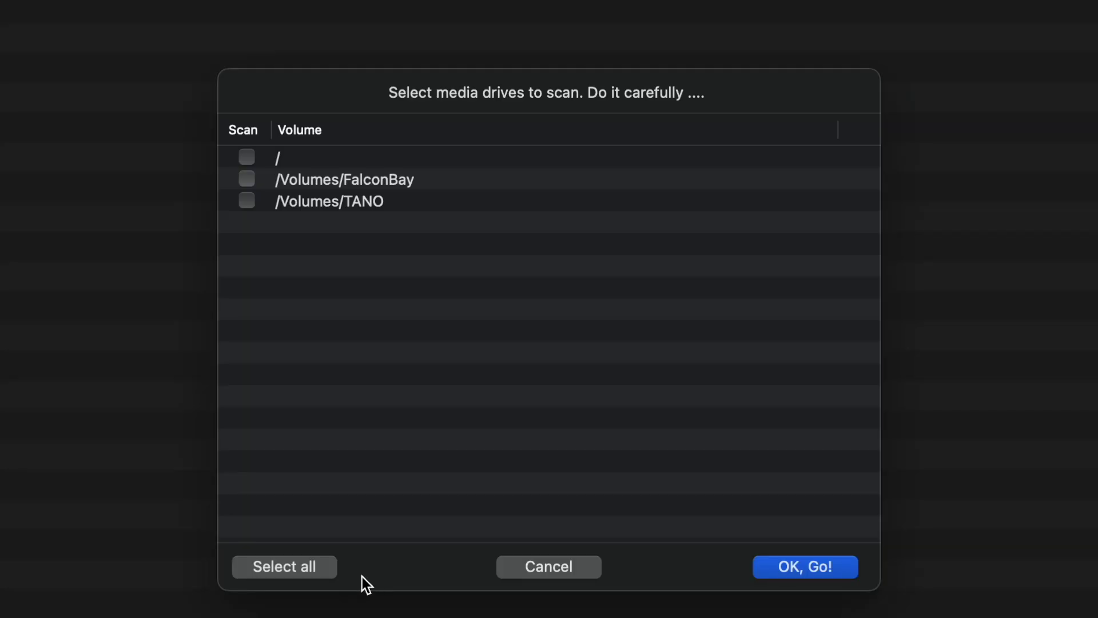
click(331, 571)
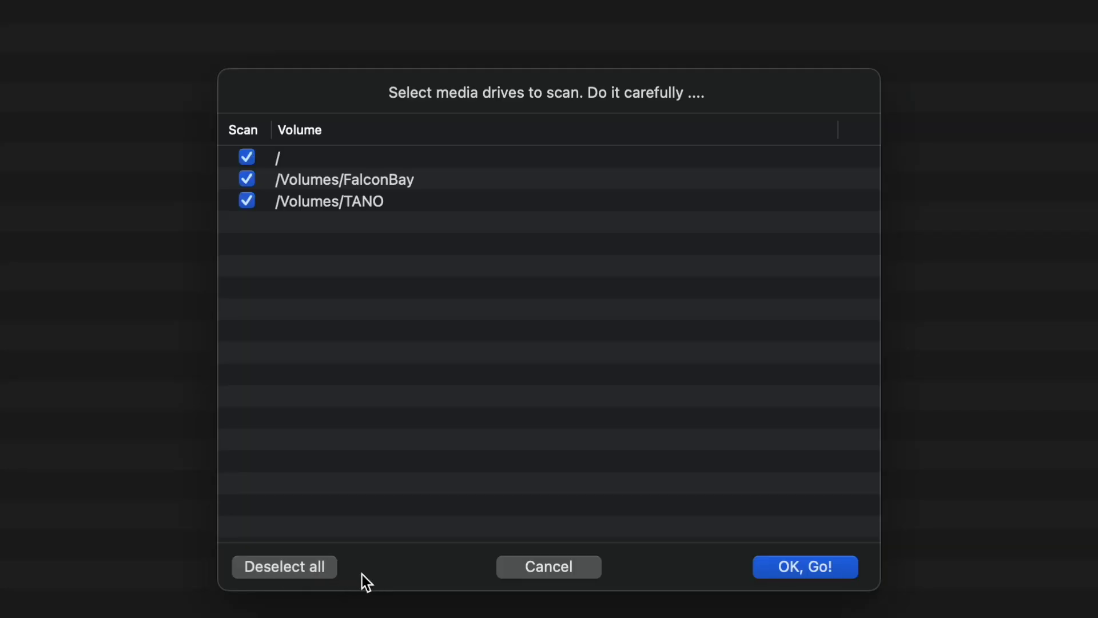
click(335, 572)
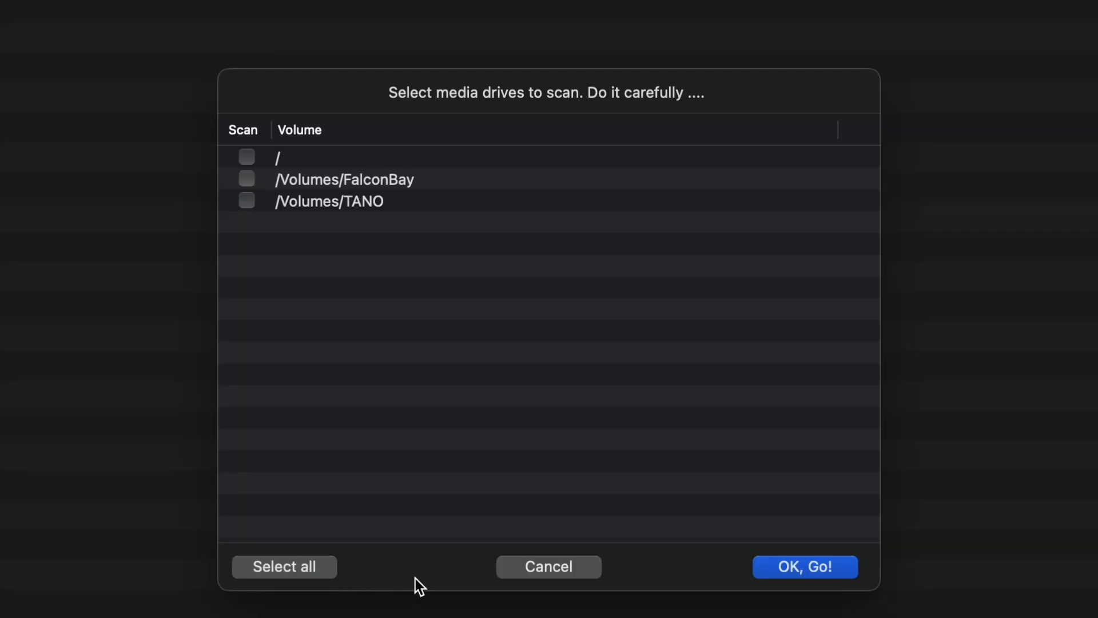
click(322, 570)
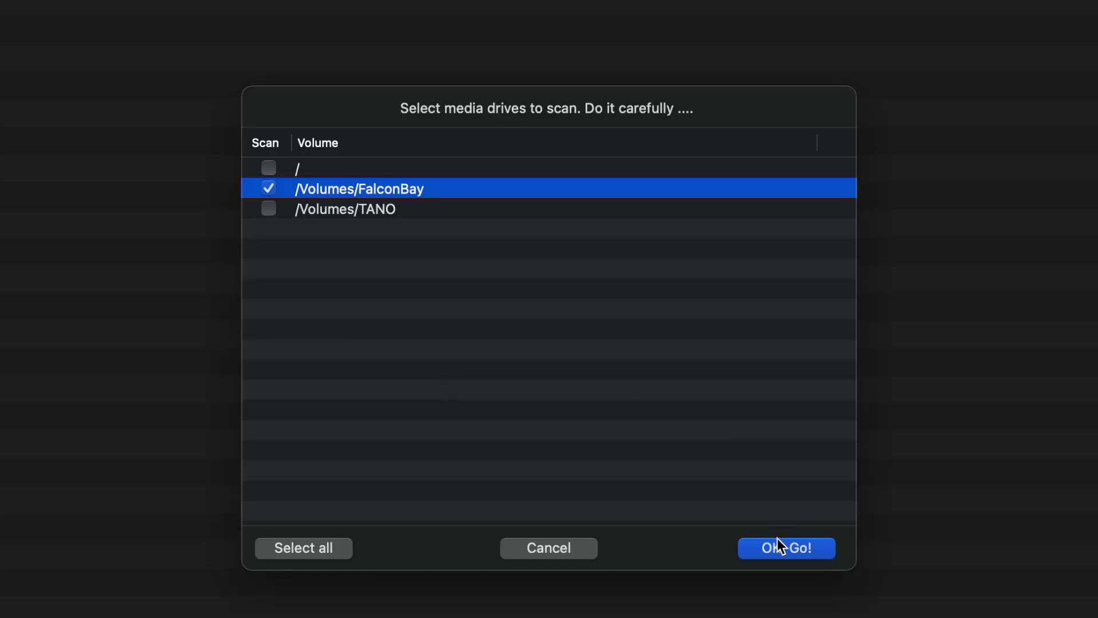
click(779, 546)
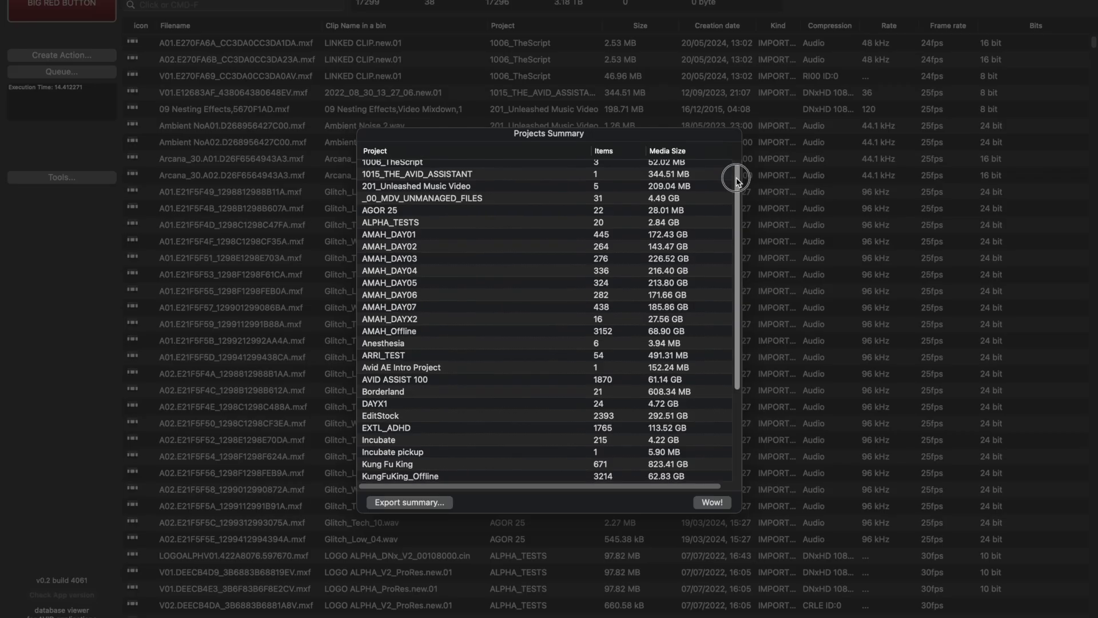
Scroll the Projects Summary list through the 38 projects and back to the top
drag(736, 177, 726, 292)
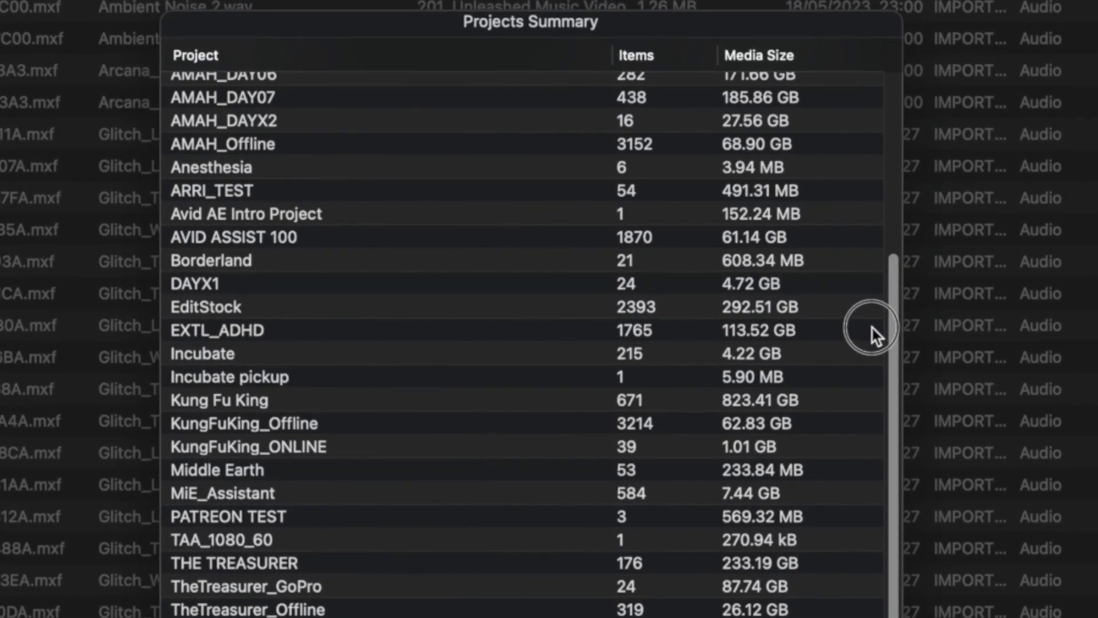
scroll(872, 327, up, 10)
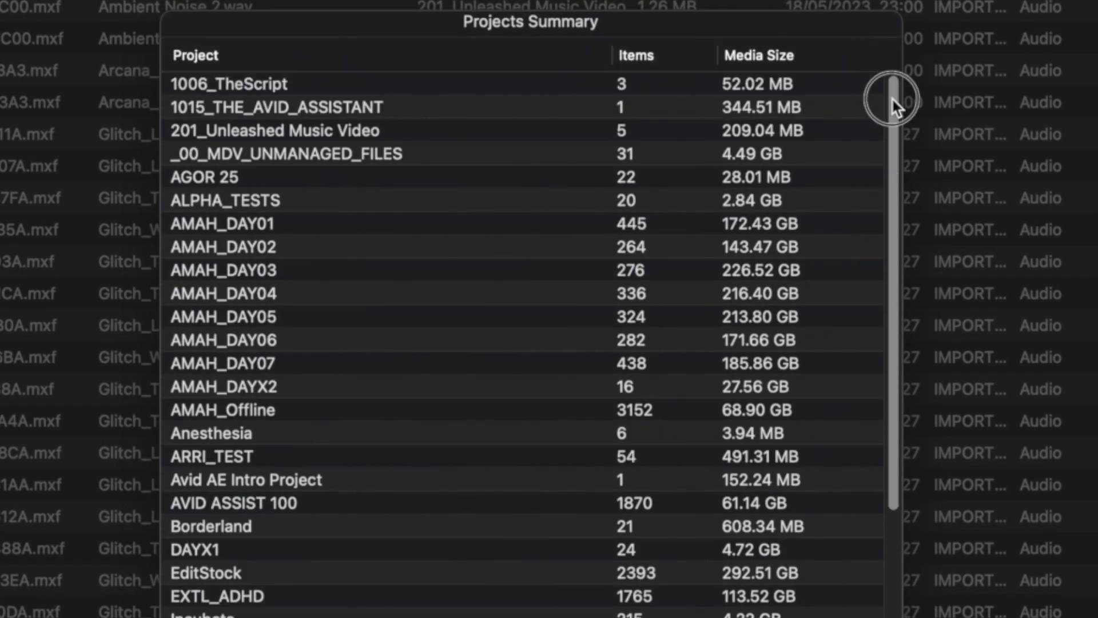
drag(891, 97, 854, 17)
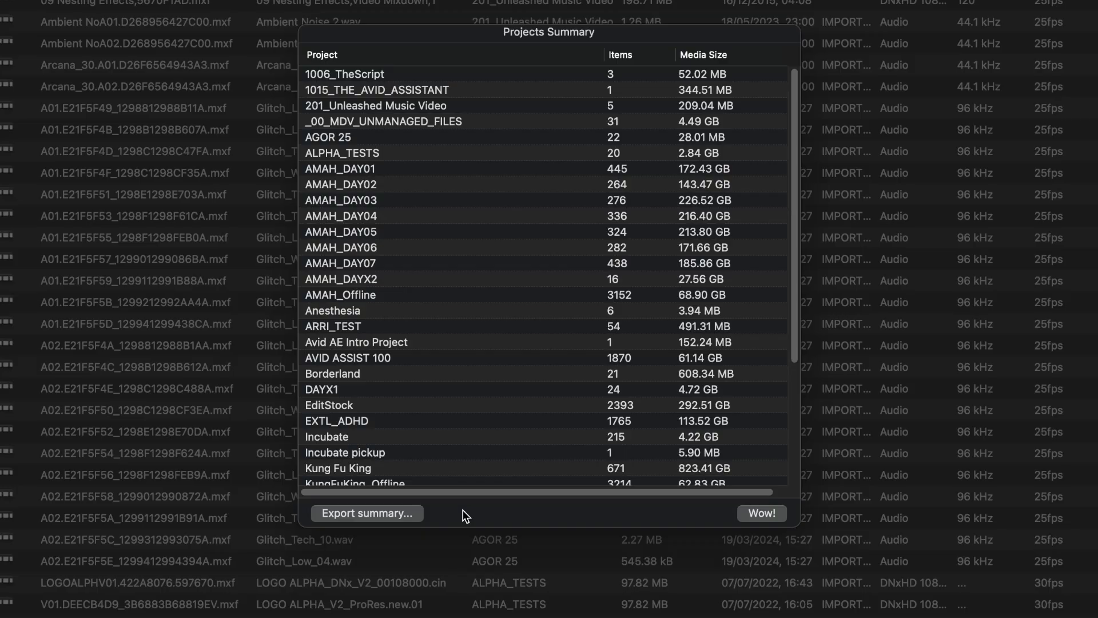
Preview the Export summary options, then dismiss them and close the Projects Summary
click(393, 517)
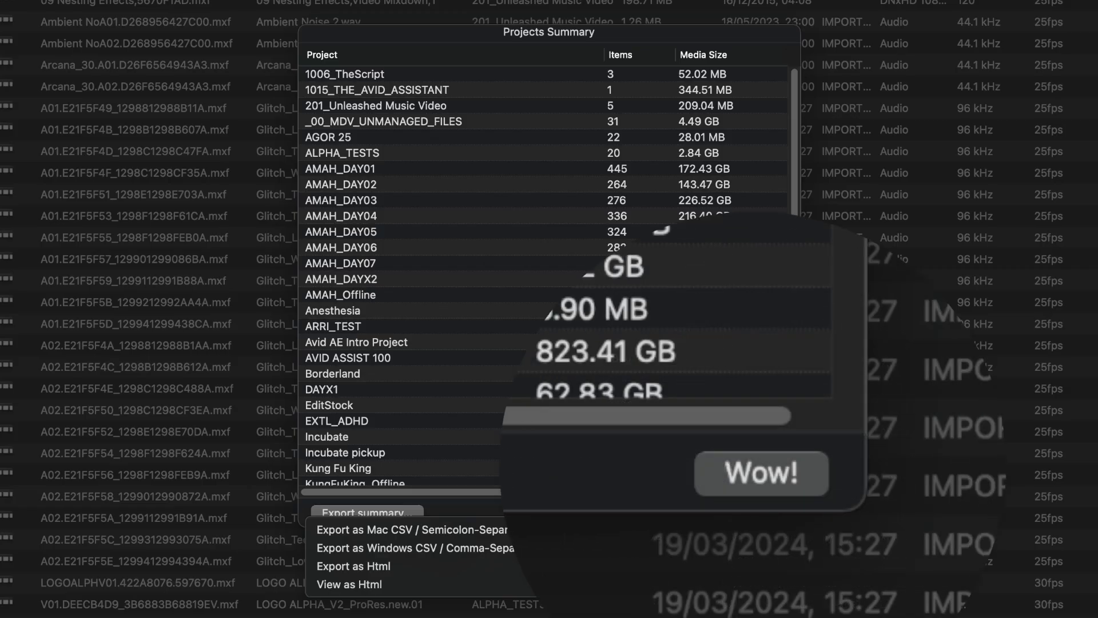
click(548, 602)
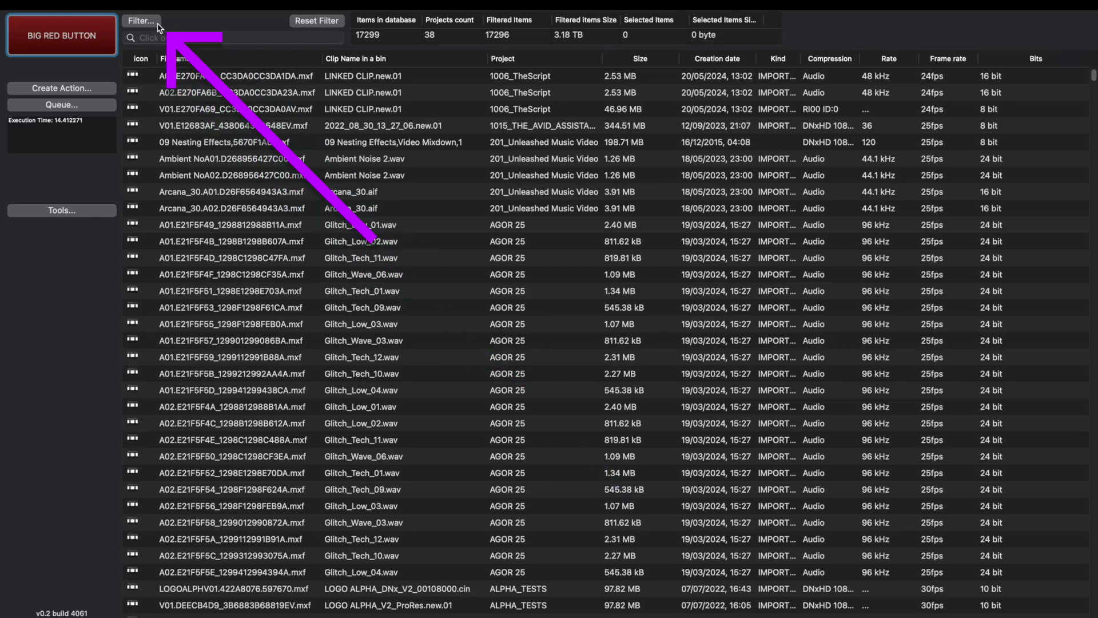
click(158, 25)
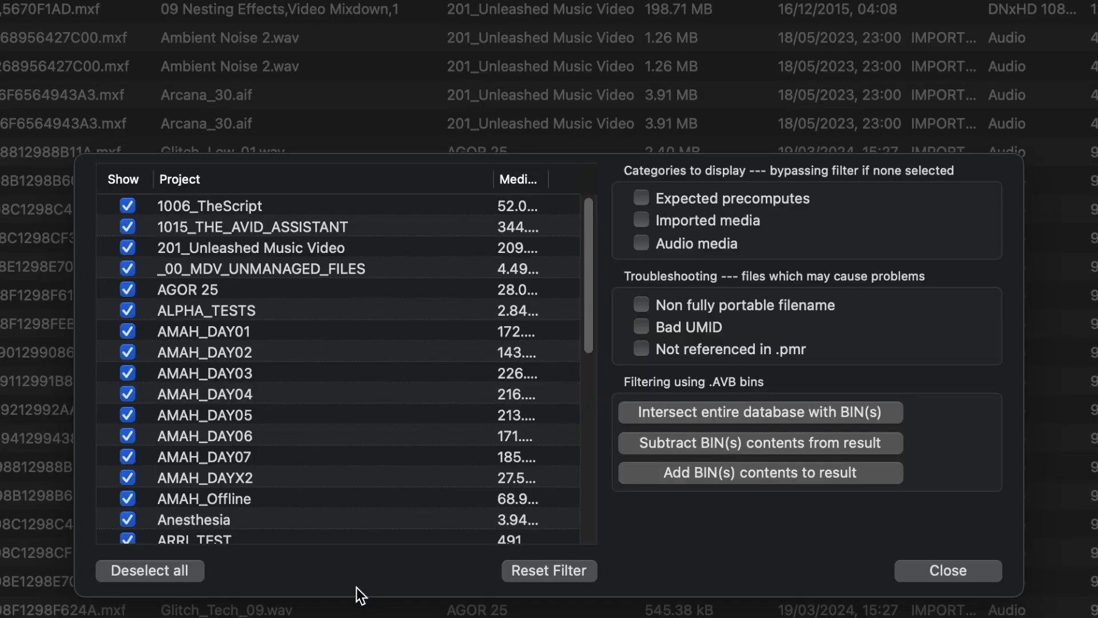
click(172, 570)
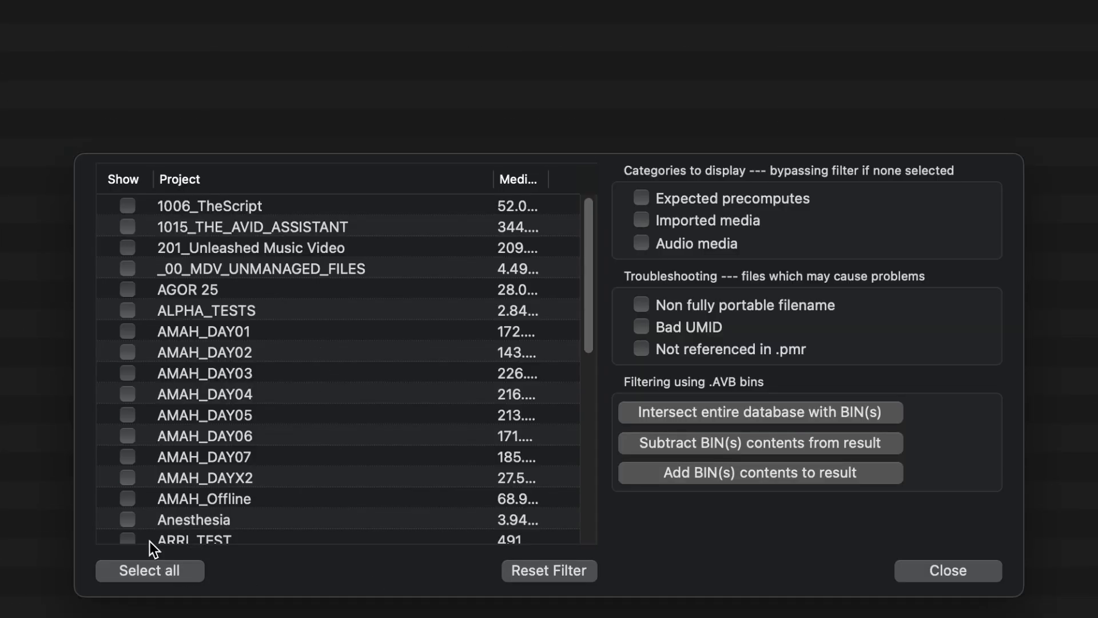
click(128, 519)
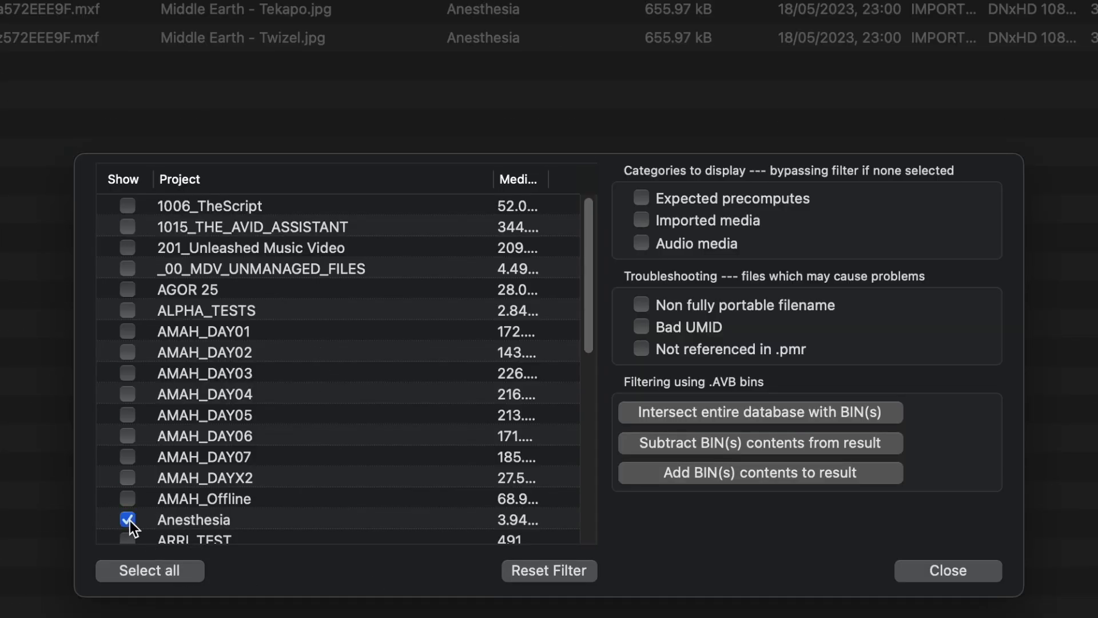
scroll(129, 520, down, 10)
click(189, 571)
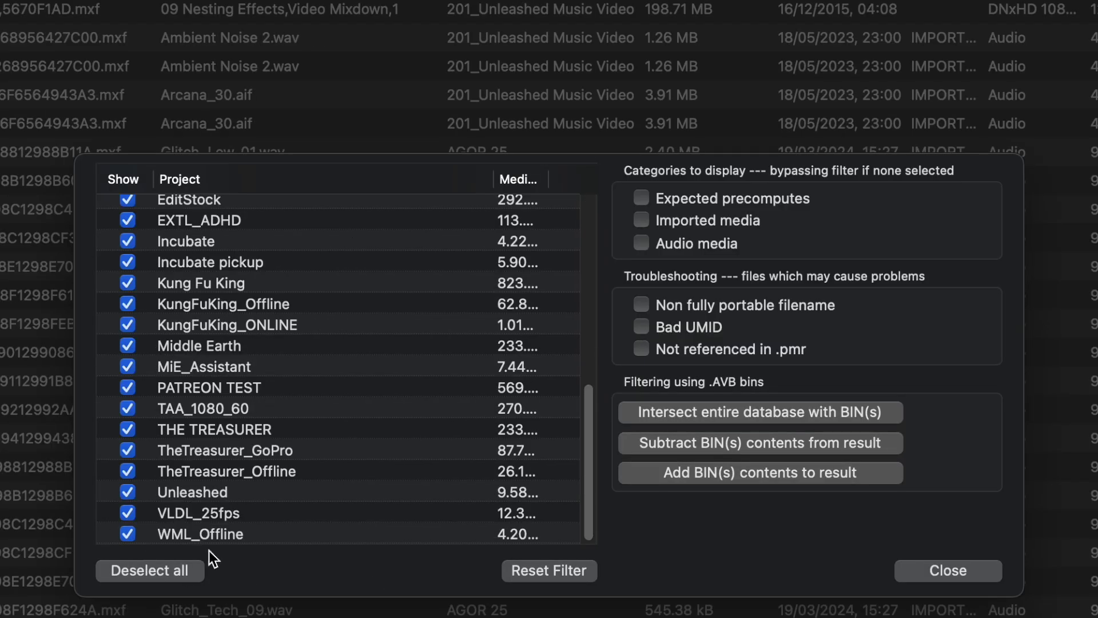
click(683, 200)
click(683, 200)
click(683, 200)
click(683, 200)
click(682, 222)
click(682, 222)
click(714, 246)
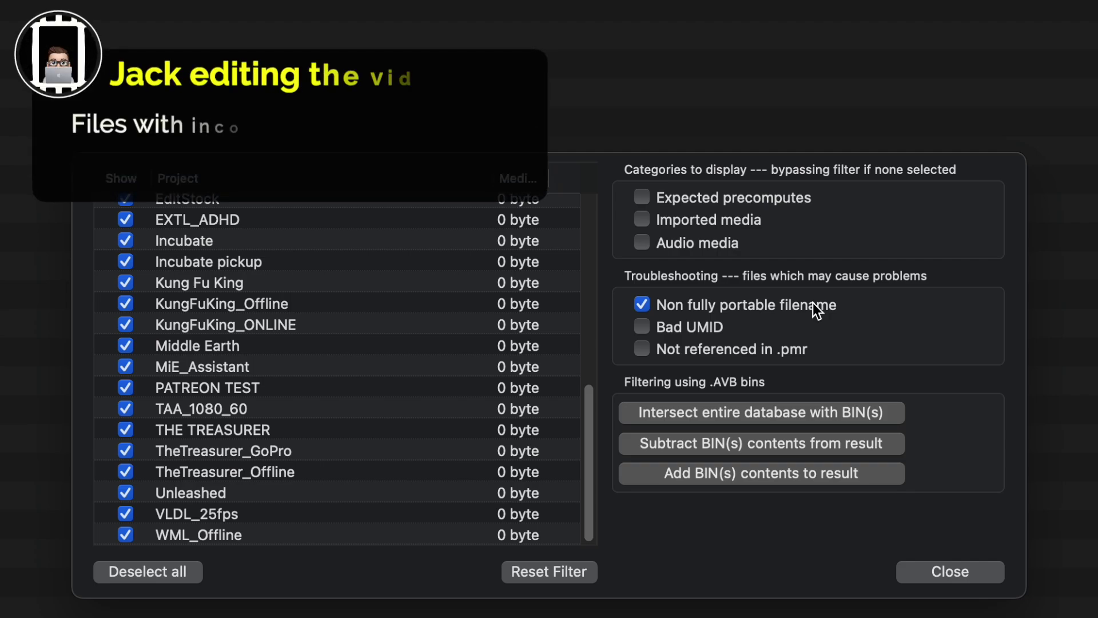
click(812, 306)
click(702, 326)
click(703, 327)
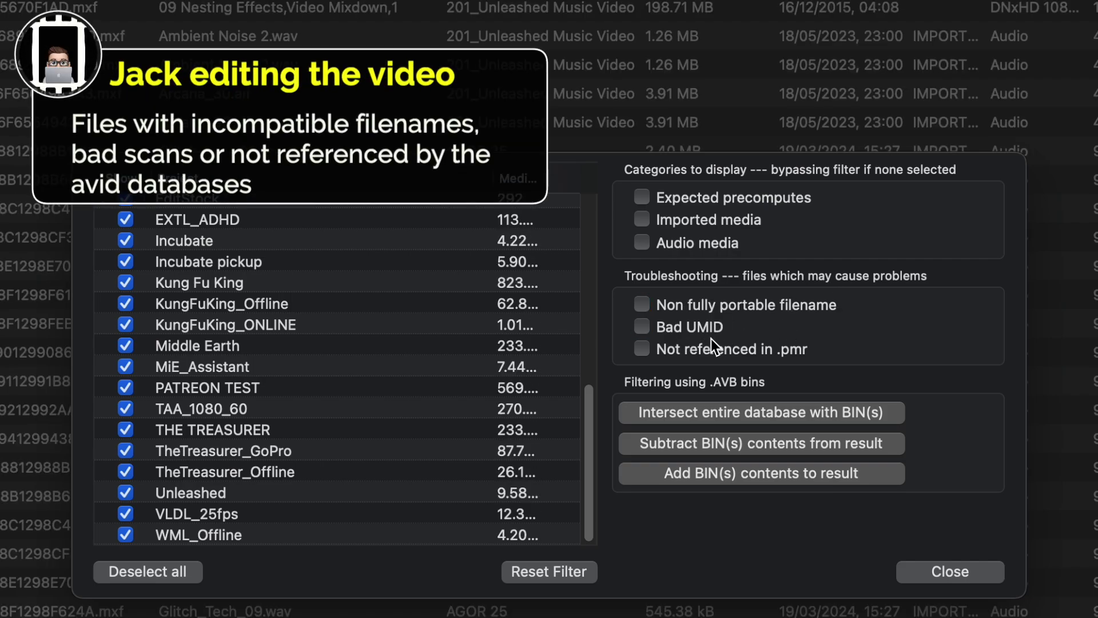
click(714, 350)
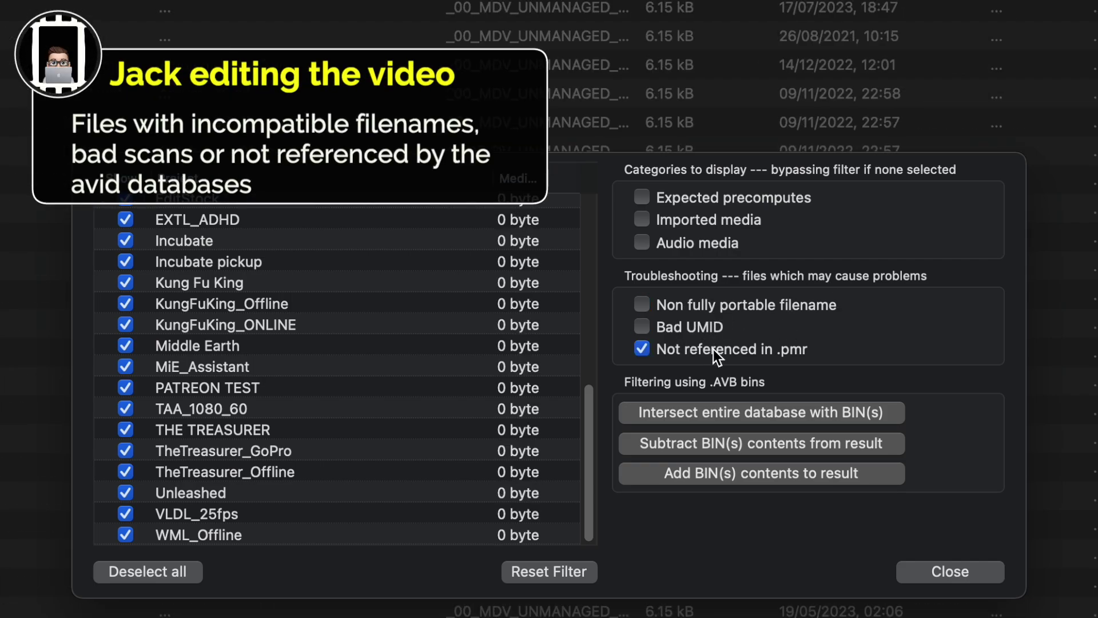
click(784, 351)
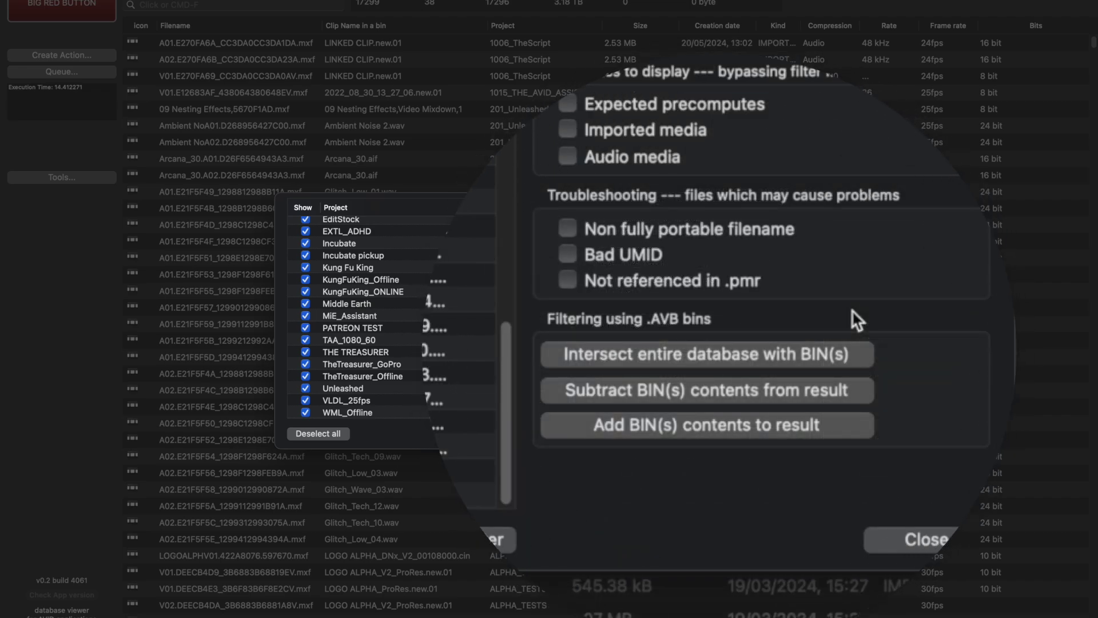
Intersect the database with the ADHD_Ep1_NEW.avb bin from Avid Projects > EXTL_ADHD
click(846, 353)
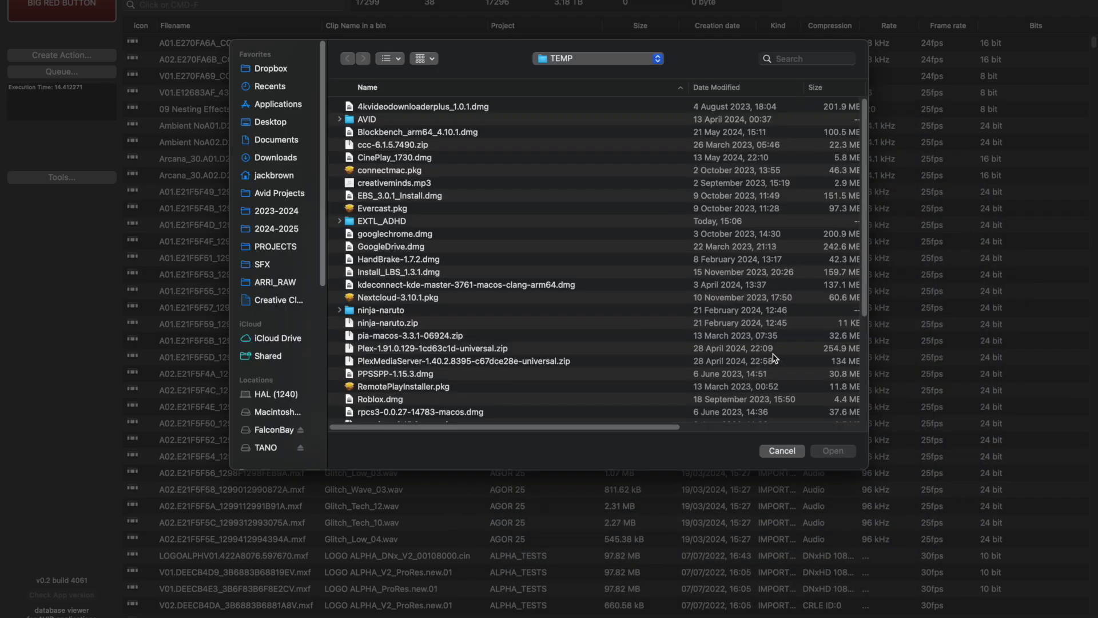
click(258, 198)
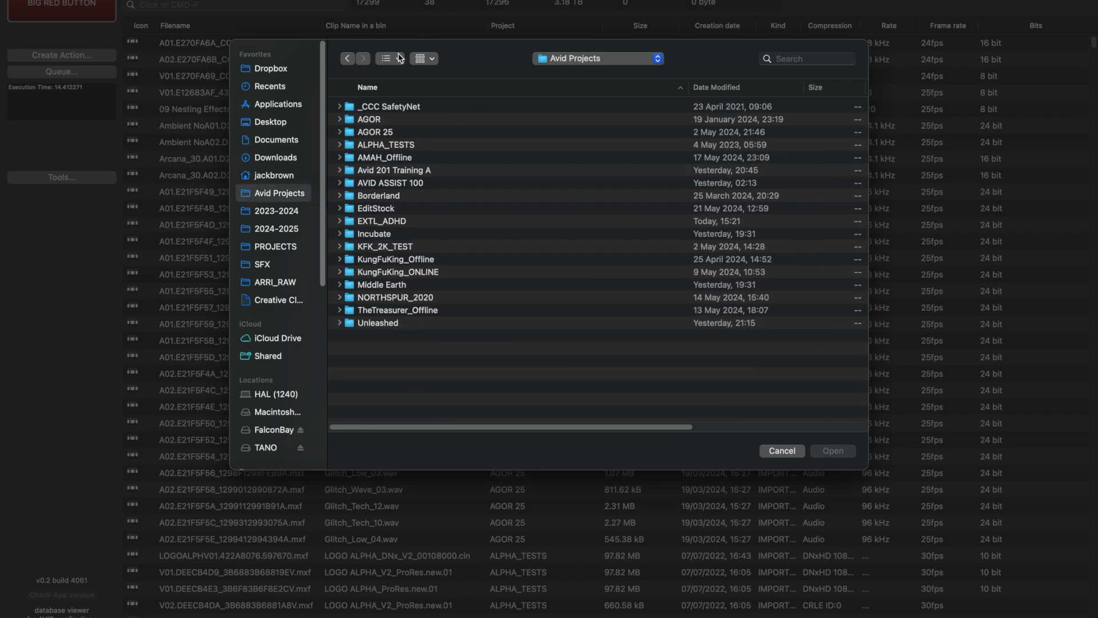
double_click(398, 221)
click(339, 106)
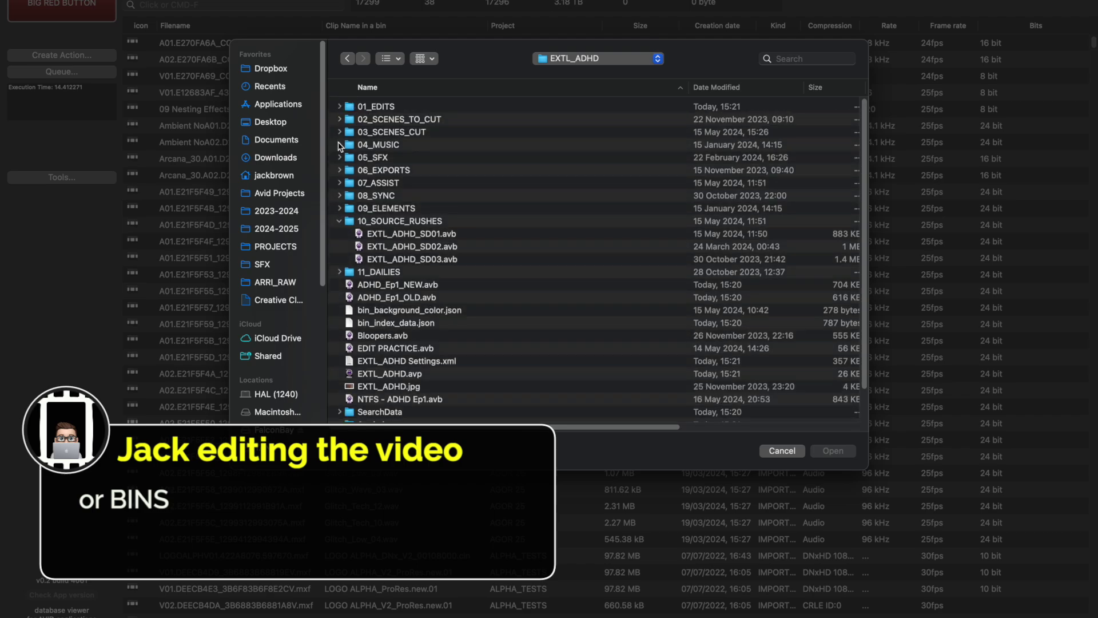
click(340, 221)
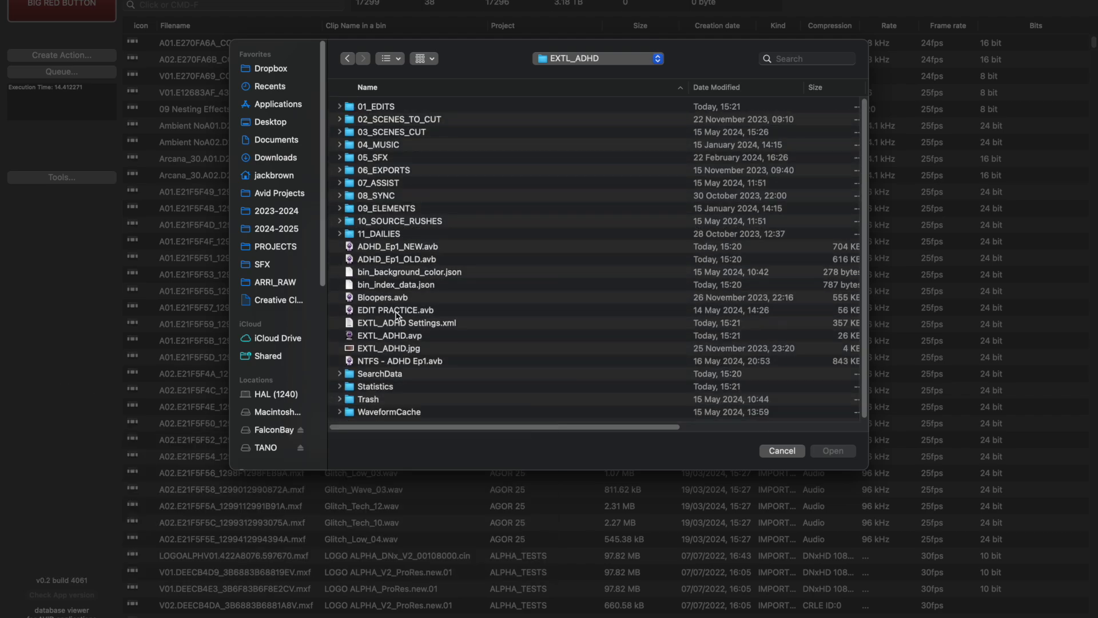
scroll(392, 351, down, 1)
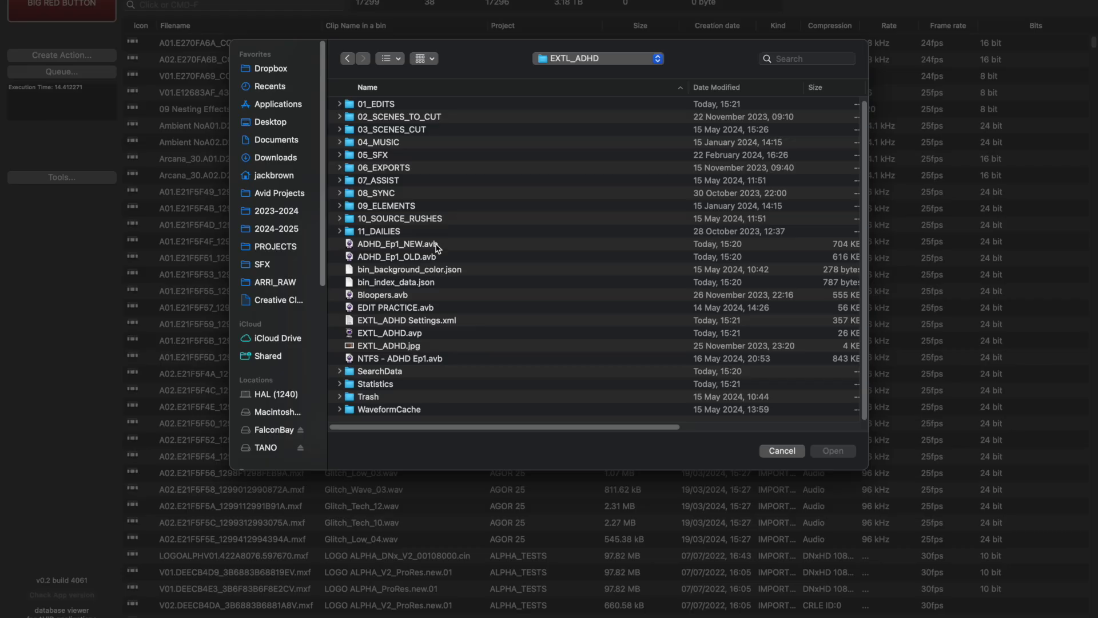
click(481, 250)
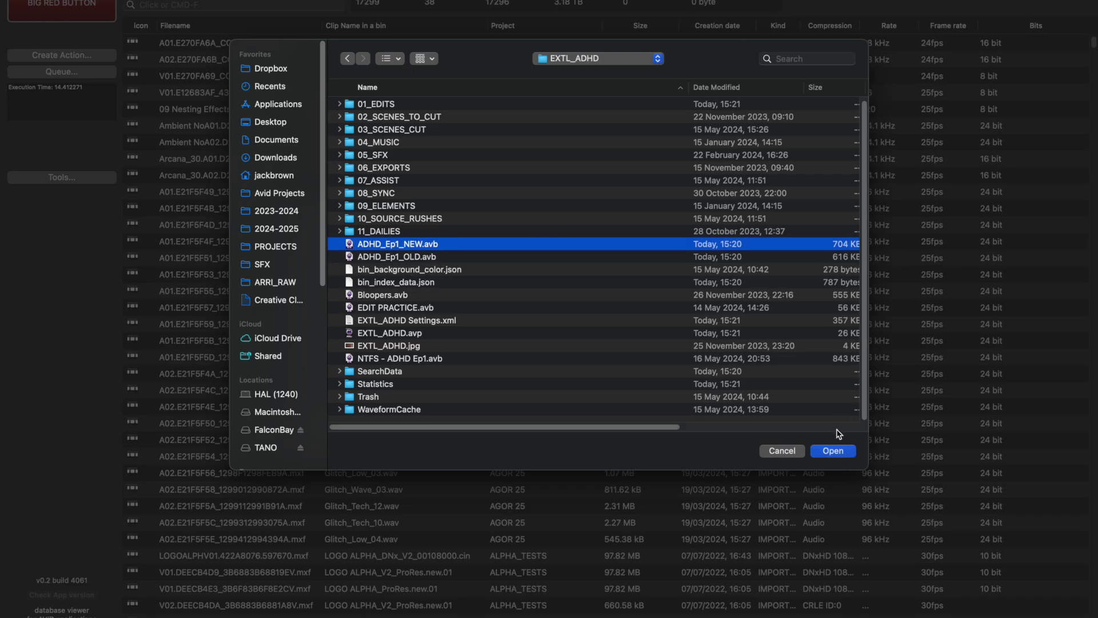
click(834, 452)
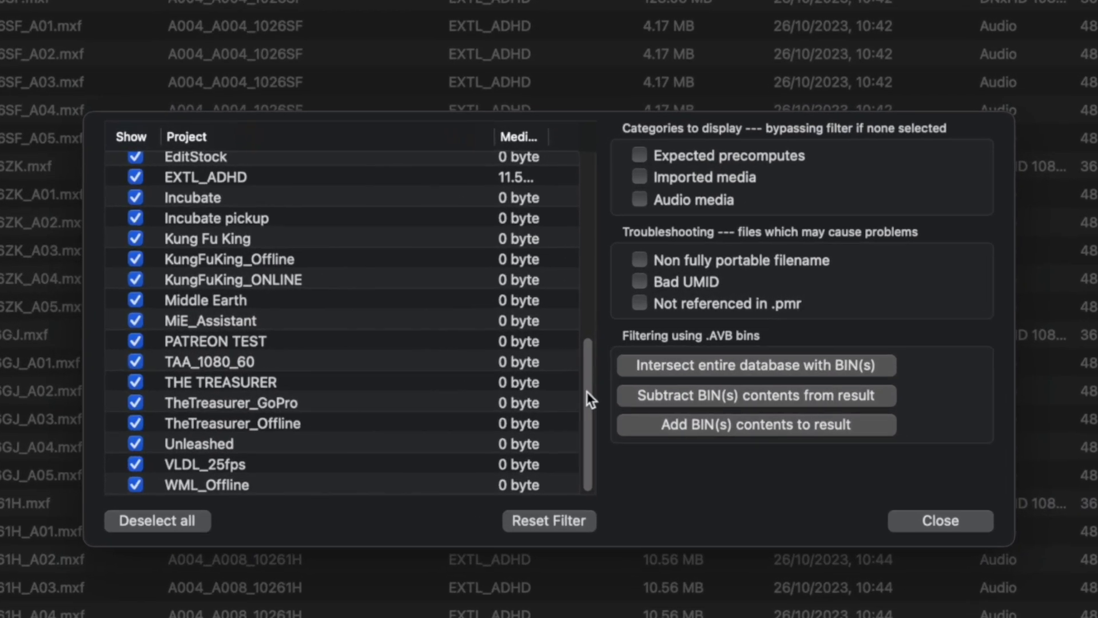
Widen the Media Size column and select the EXTL_ADHD row showing 11.58 GB
drag(587, 391, 591, 321)
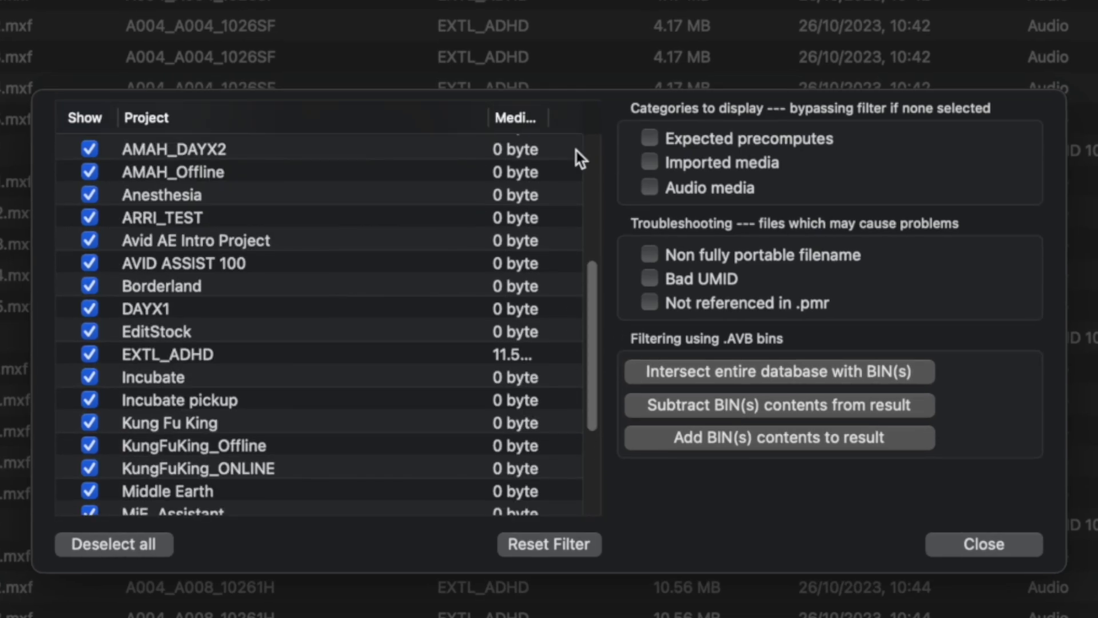
drag(545, 109, 579, 117)
click(536, 352)
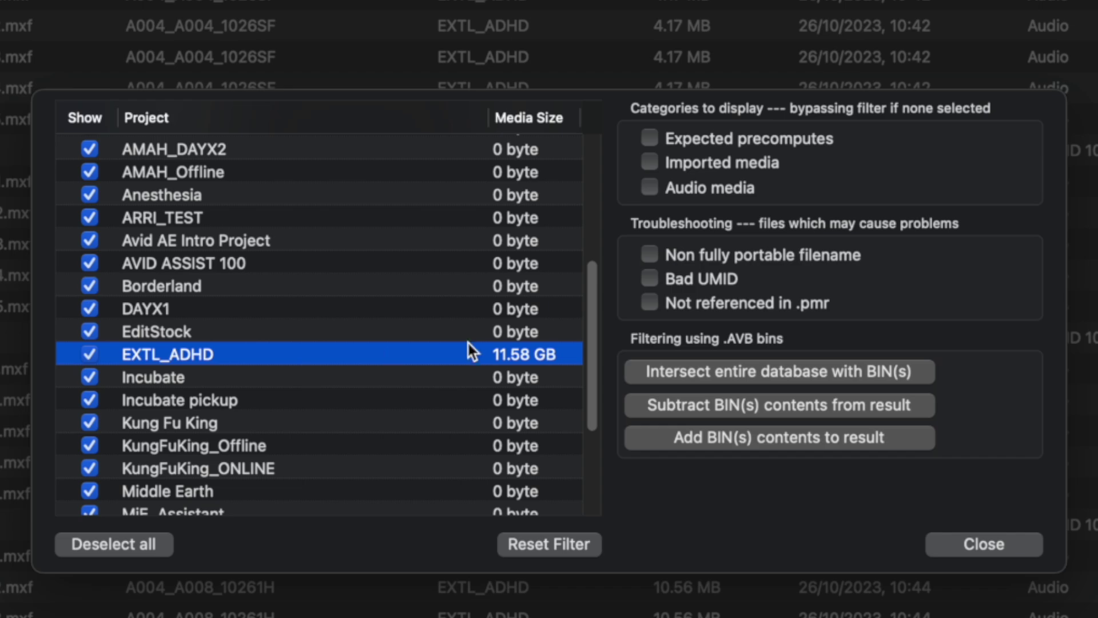